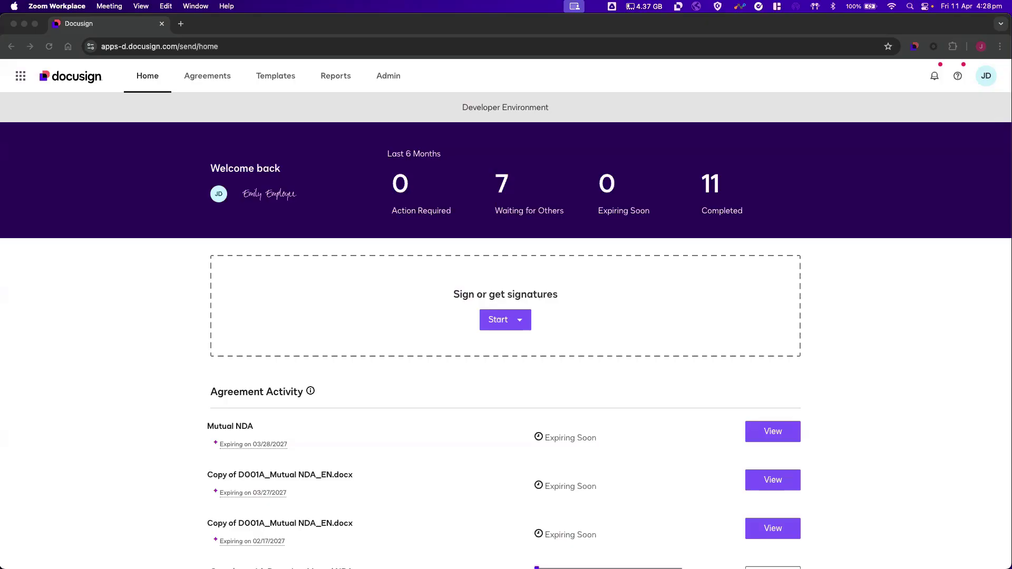
# Start a new envelope and upload Training Attestation Form.docx to it.
pyautogui.click(518, 320)
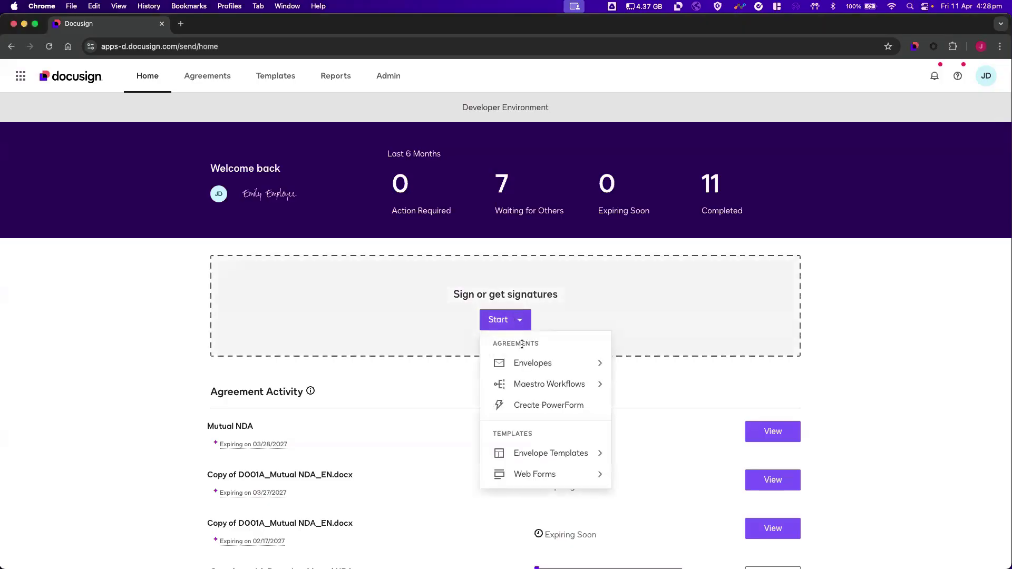
pyautogui.moveTo(546, 365)
pyautogui.click(646, 365)
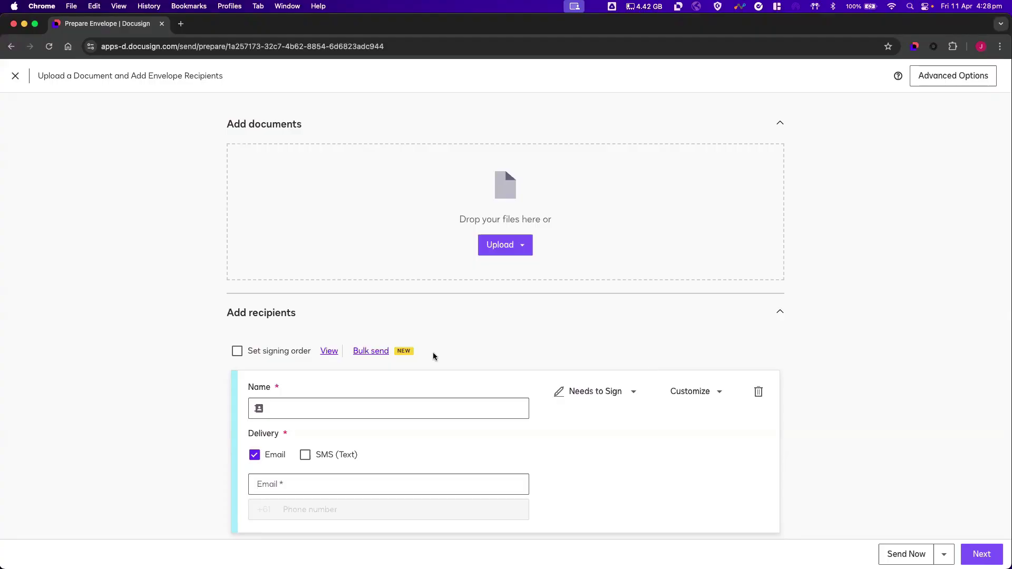
pyautogui.moveTo(67, 357); pyautogui.dragTo(422, 202)
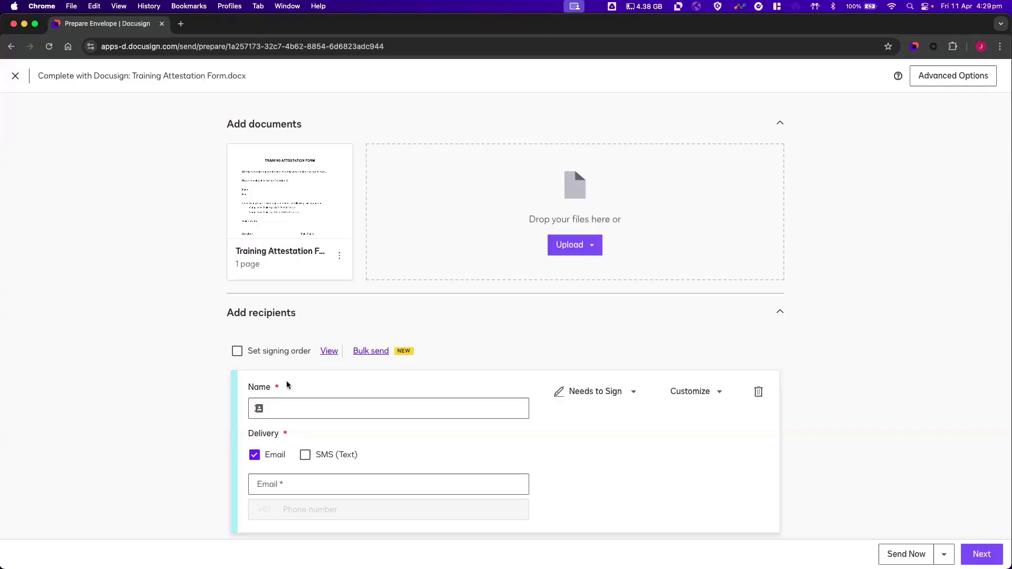
# Make the saved manager contact recipient 1 with the Specify Recipients action.
pyautogui.click(307, 401)
pyautogui.write('Manager')
pyautogui.click(411, 429)
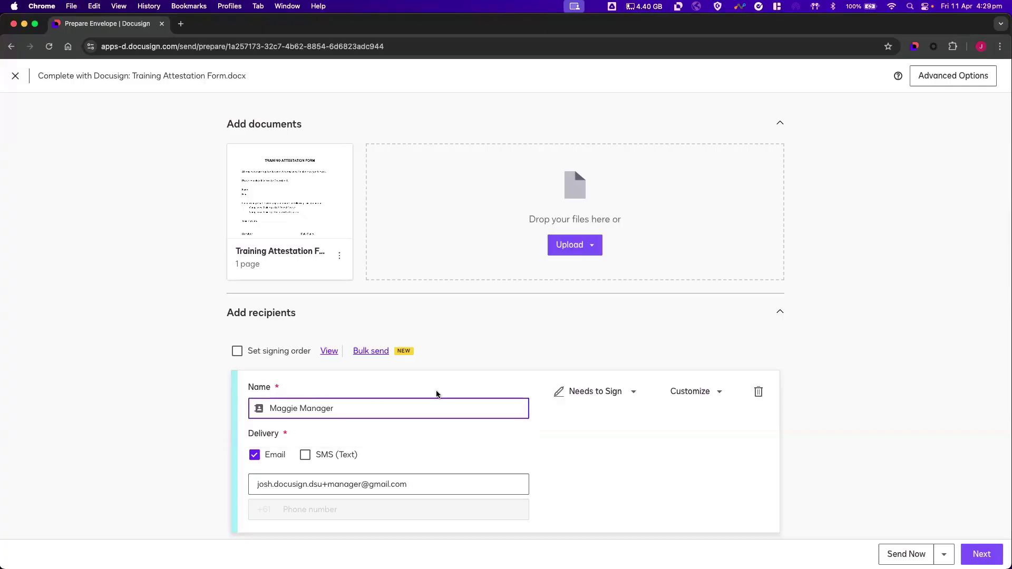
pyautogui.click(594, 390)
pyautogui.click(620, 498)
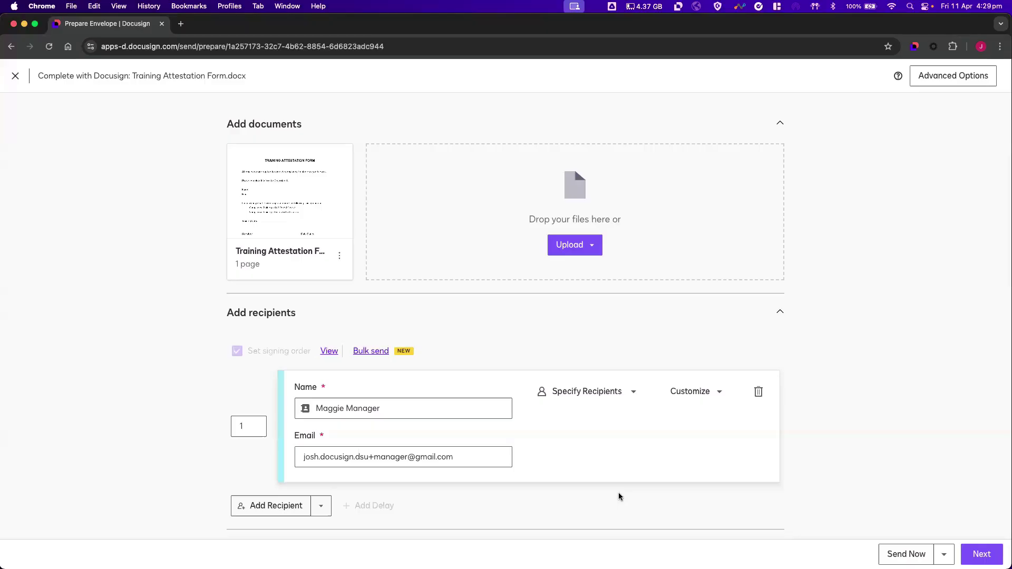
# Add a second recipient with the role Employee.
pyautogui.scroll(-5, 619, 496)
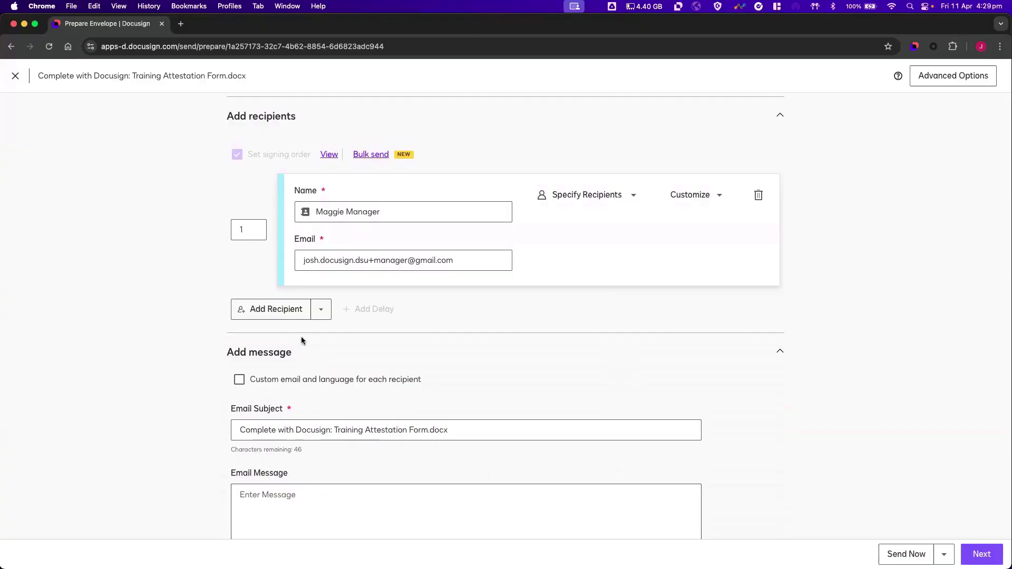
pyautogui.click(271, 308)
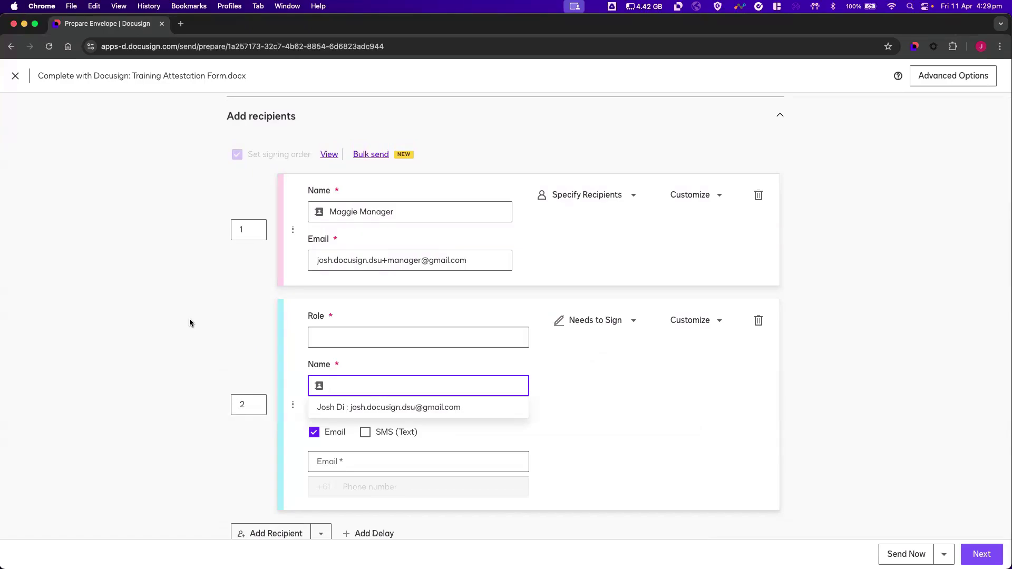
pyautogui.click(331, 338)
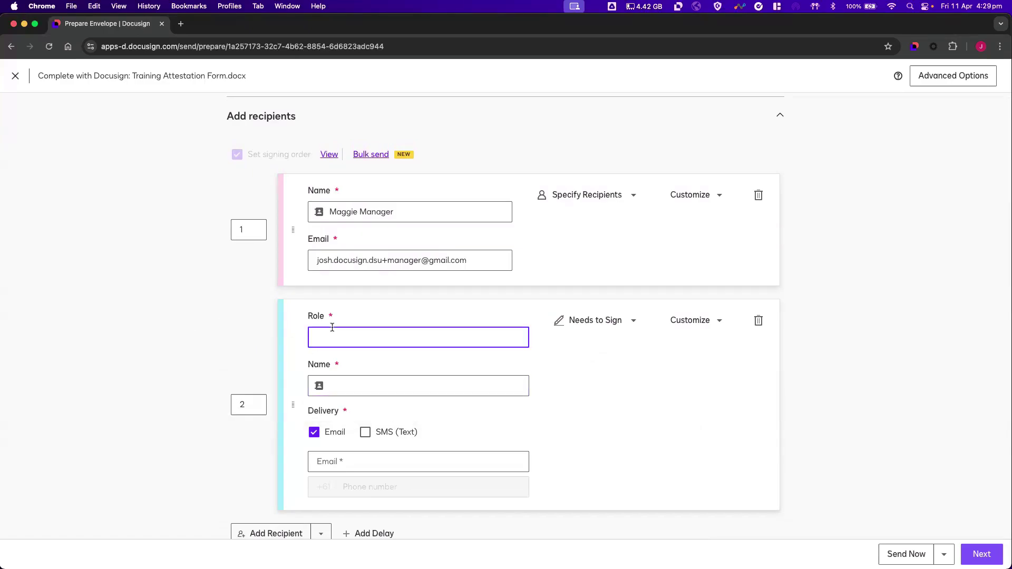
pyautogui.write('Employee')
# Place the Employee's Name and Email fields on their form lines.
pyautogui.click(981, 554)
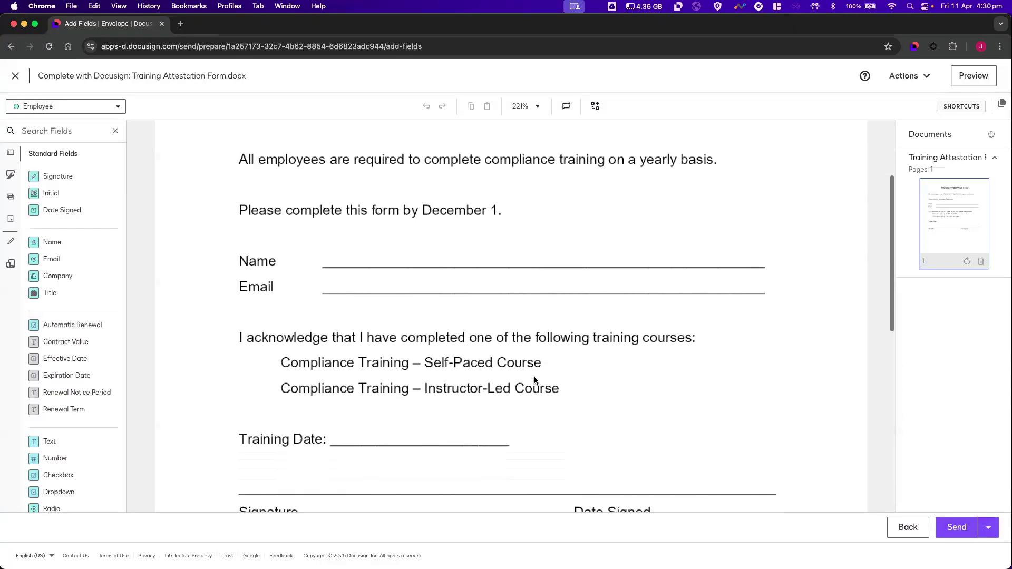
pyautogui.moveTo(45, 244); pyautogui.dragTo(322, 279)
pyautogui.scroll(-3, 74, 343)
pyautogui.moveTo(52, 355); pyautogui.dragTo(258, 355)
pyautogui.scroll(-3, 211, 316)
pyautogui.scroll(3, 125, 266)
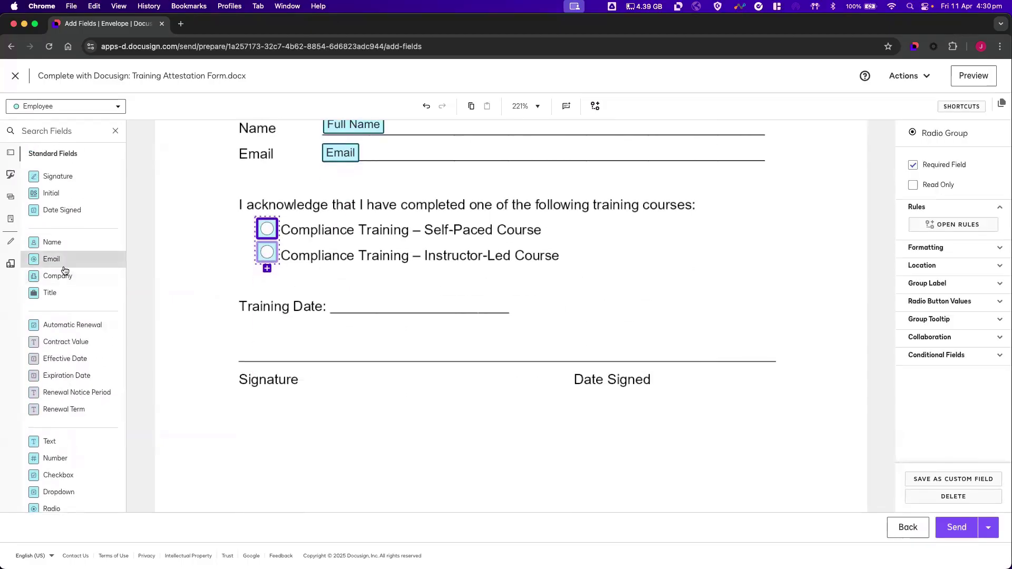
pyautogui.scroll(-3, 65, 270)
# Add a Training Date text field with Date validation.
pyautogui.moveTo(63, 354); pyautogui.dragTo(337, 303)
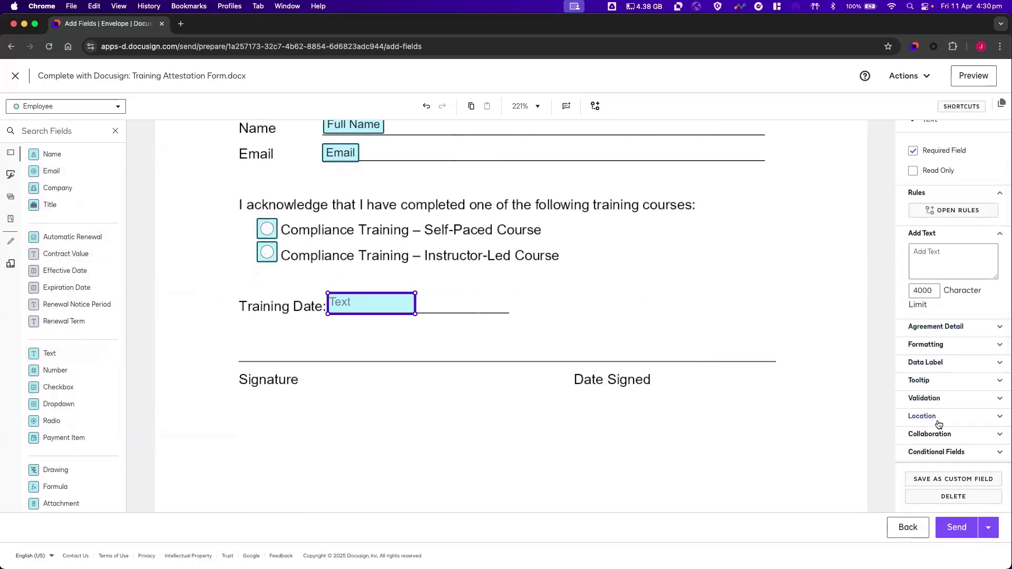
pyautogui.click(924, 397)
pyautogui.click(953, 393)
pyautogui.click(928, 450)
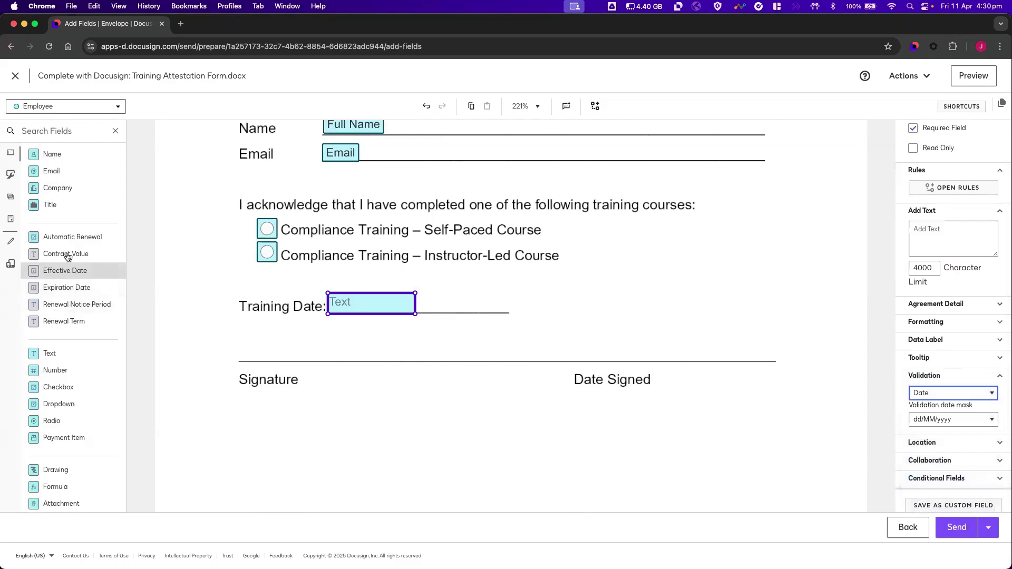
# Place the Employee's Signature and Date Signed fields on the form.
pyautogui.scroll(3, 68, 257)
pyautogui.moveTo(58, 176); pyautogui.dragTo(274, 345)
pyautogui.moveTo(61, 209)
pyautogui.mouseDown()
pyautogui.moveTo(464, 335)
pyautogui.moveTo(572, 347)
pyautogui.mouseUp()
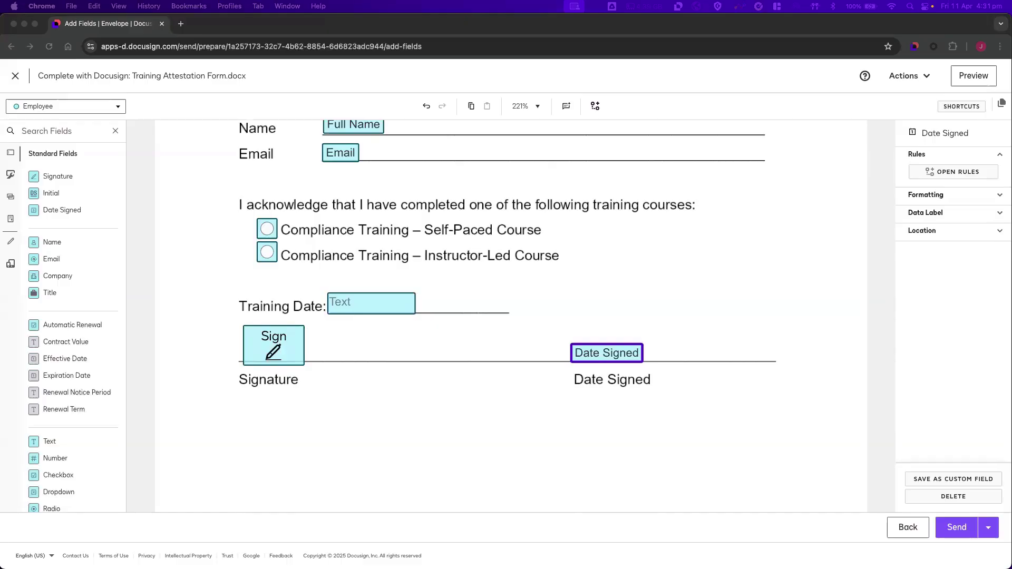
# Send the envelope to the manager and Employee recipients.
pyautogui.click(958, 530)
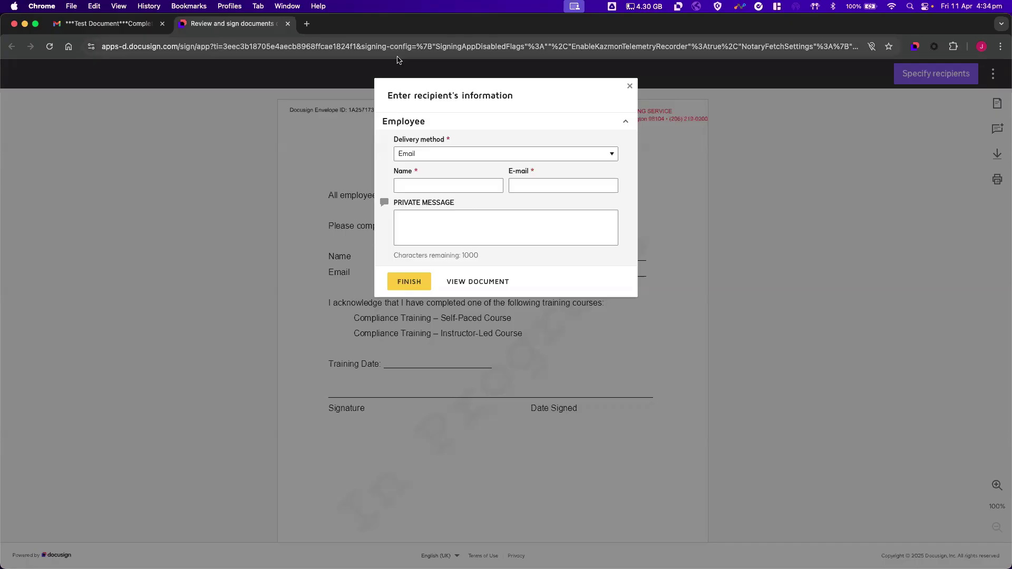
# Enter the Employee's name and pasted e-mail address, finish addressing, and open the form to review.
pyautogui.click(434, 186)
pyautogui.write('Emily Employee')
pyautogui.press('Tab')
pyautogui.press('super+v')
pyautogui.press('Tab')
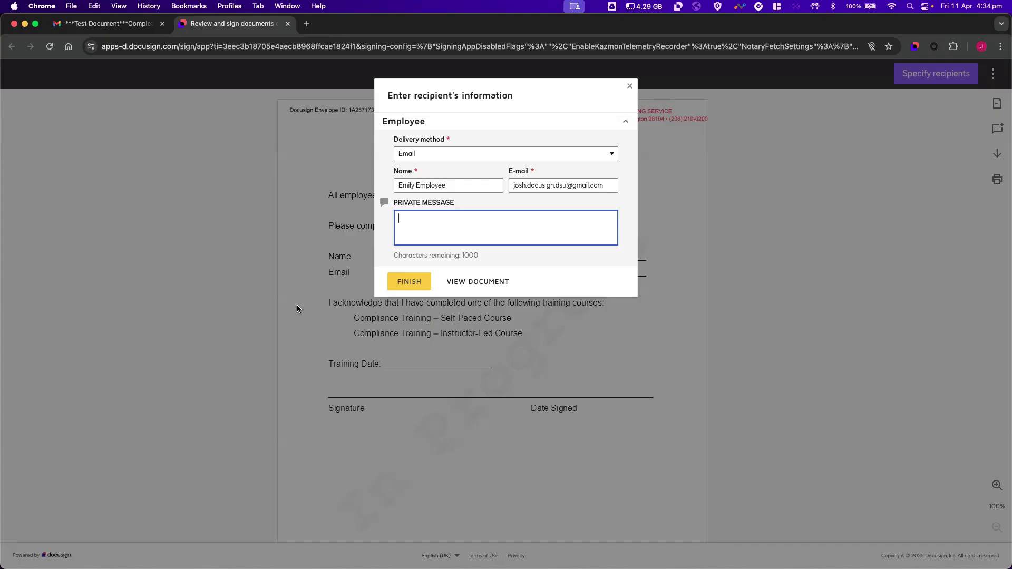
pyautogui.click(409, 282)
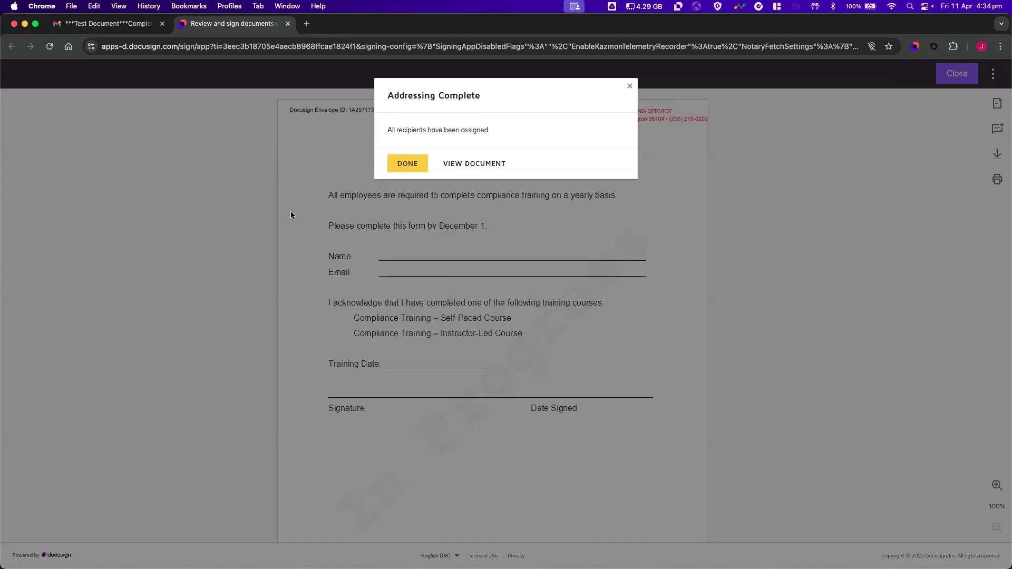
pyautogui.click(409, 168)
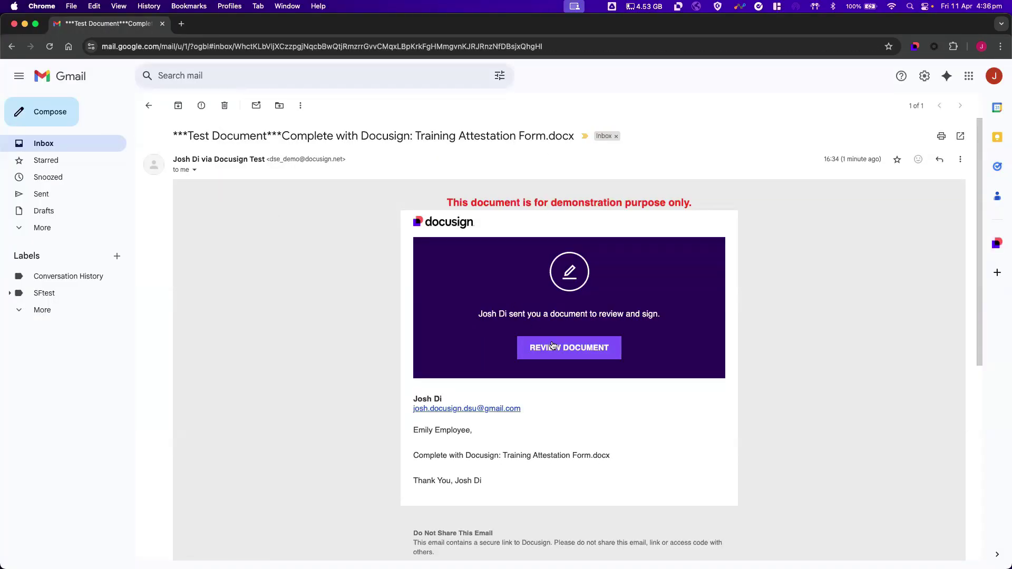
pyautogui.click(557, 348)
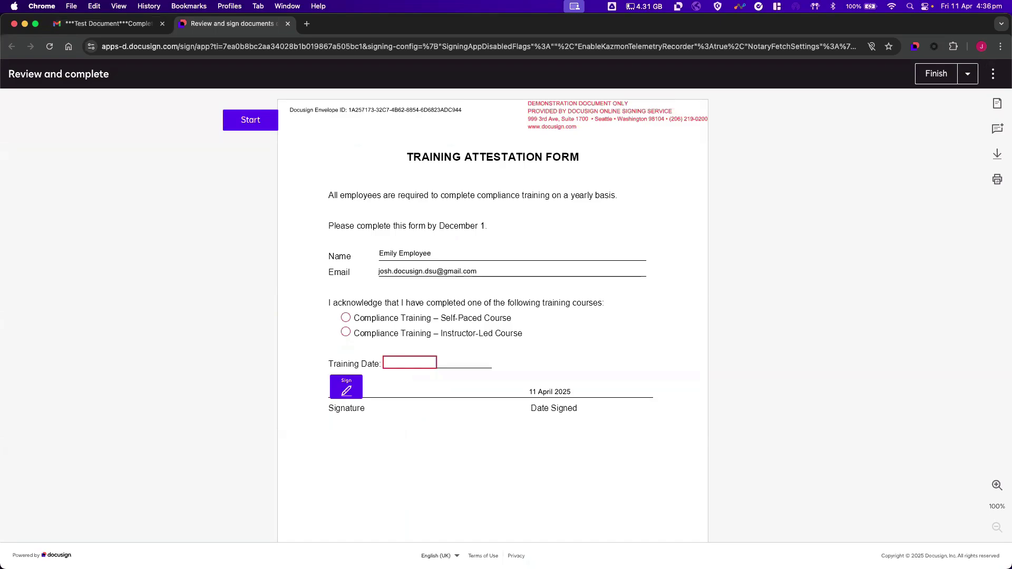
# Choose the Self-Paced course, set Training Date to 12/04/2025, and sign as the employee.
pyautogui.click(346, 317)
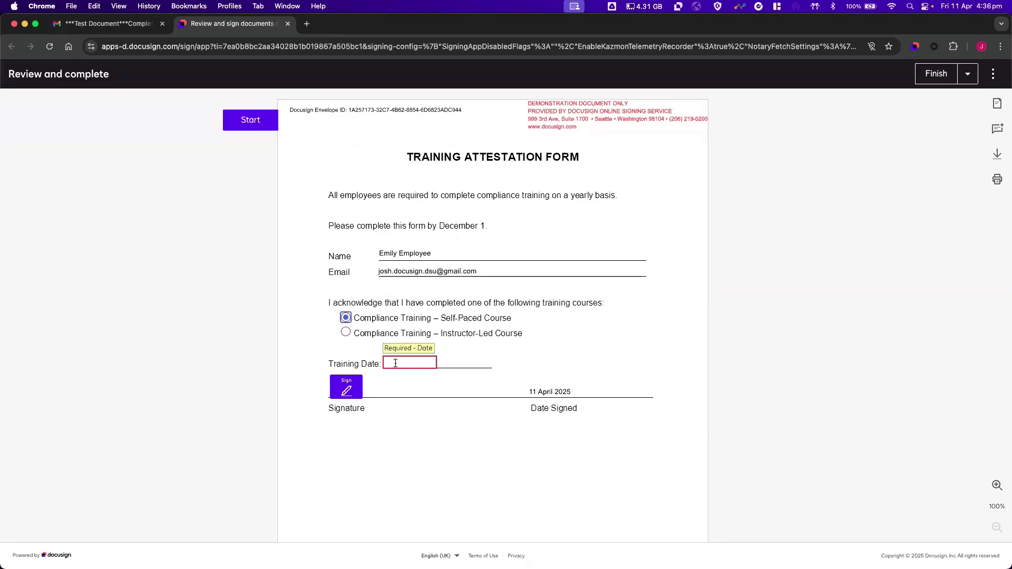
pyautogui.click(400, 363)
pyautogui.click(486, 431)
pyautogui.click(348, 390)
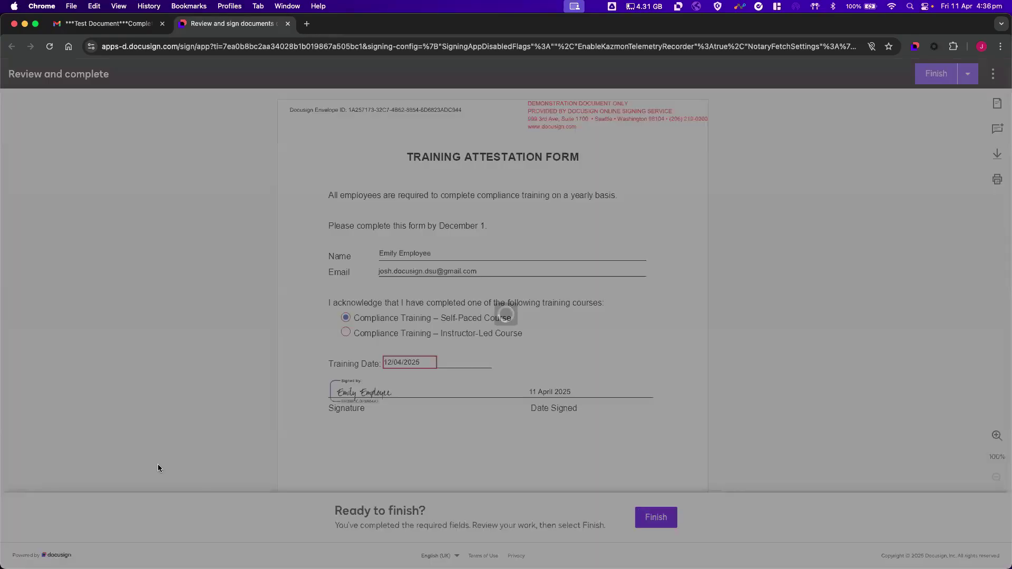